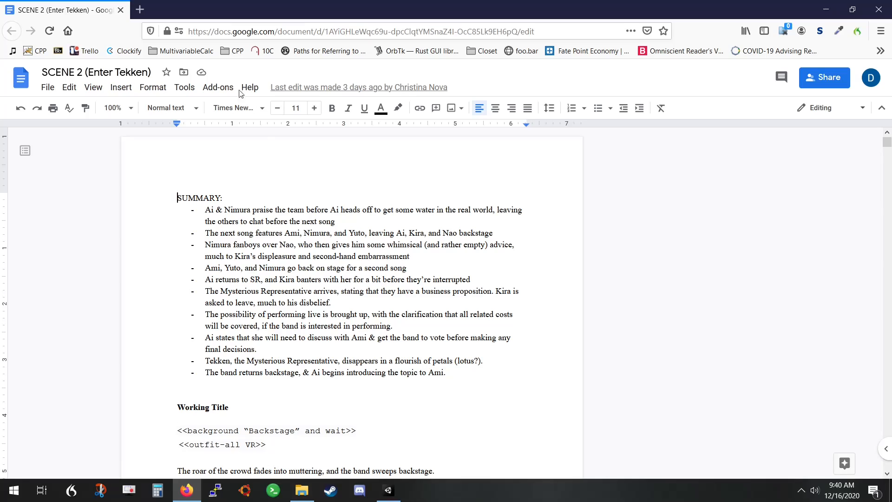
Search the web for "yarn editor" in a new tab and launch the browser version of Yarn Editor from its documentation page
click(141, 10)
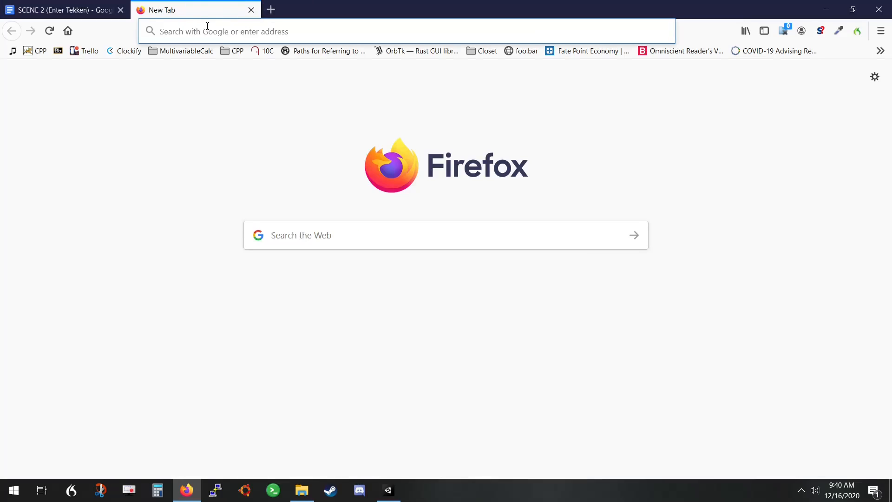
text(yarn editor)
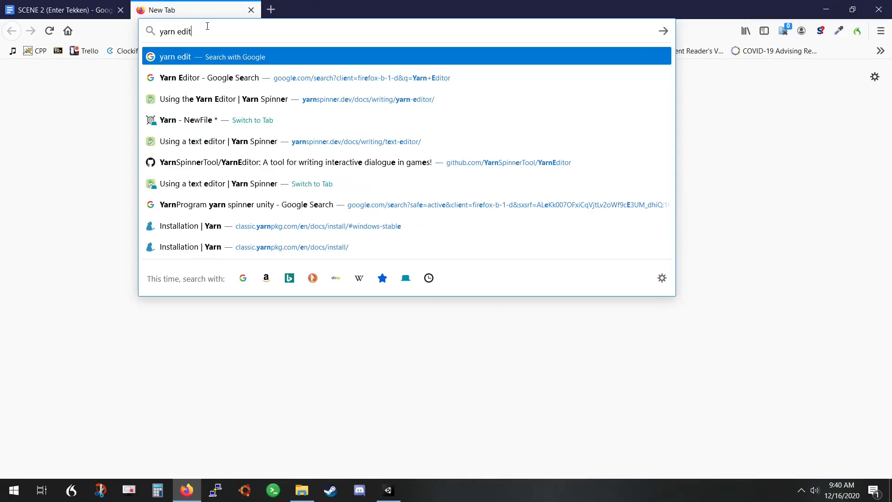
key(Return)
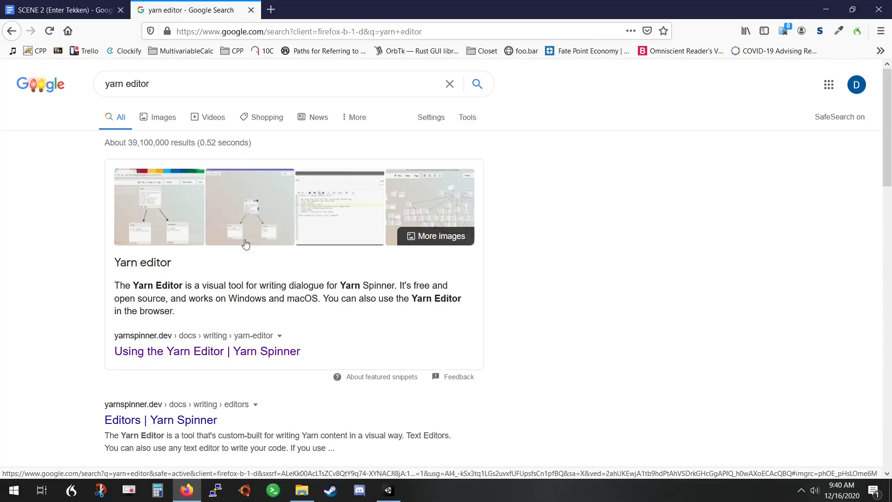
click(208, 354)
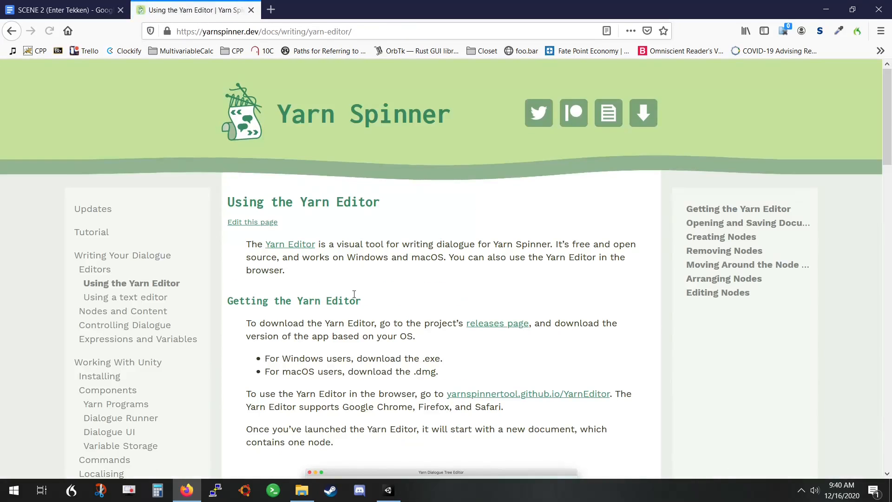
scroll(441, 330, down, 2)
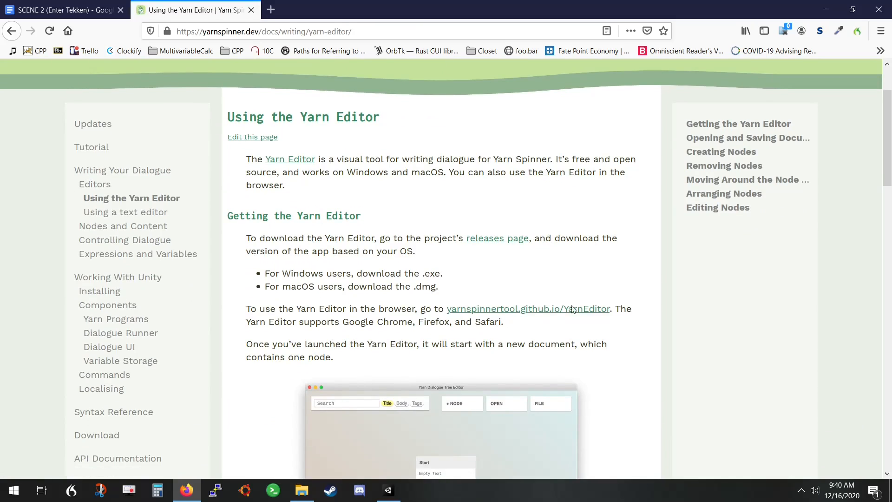
click(521, 309)
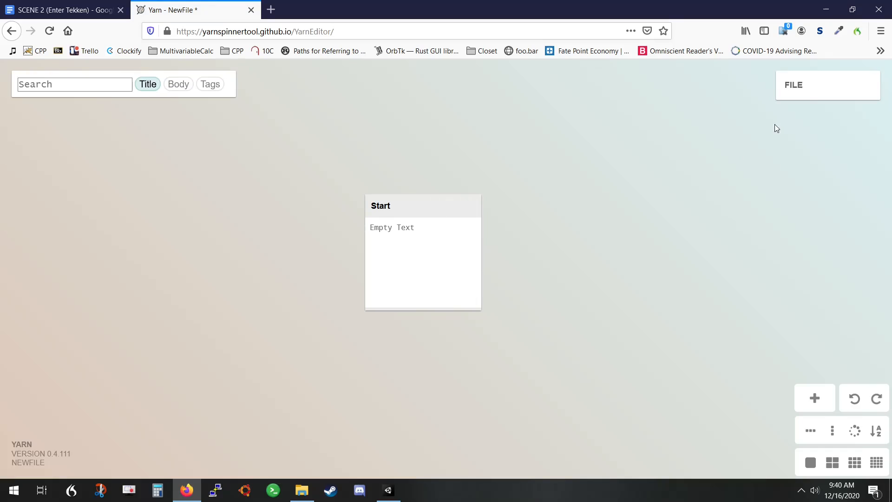
Create a new Yarn file and move its Start node up and to the left on the canvas
mouse_move(807, 93)
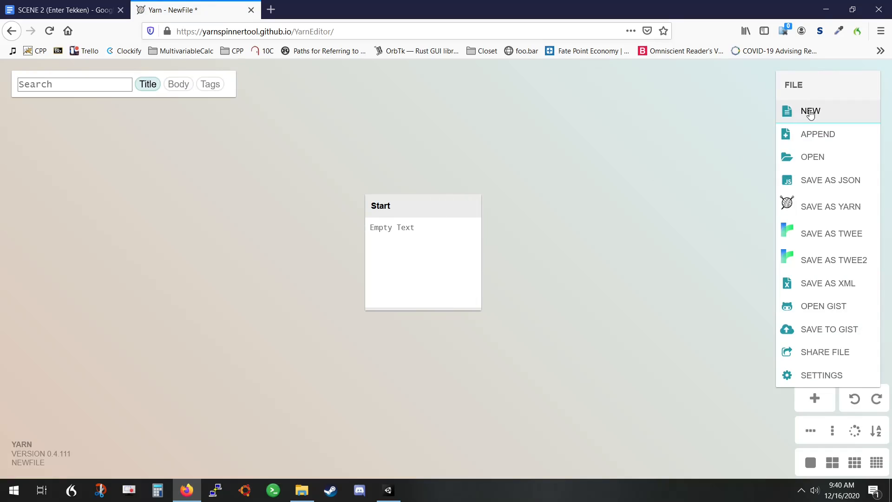
click(810, 111)
click(490, 335)
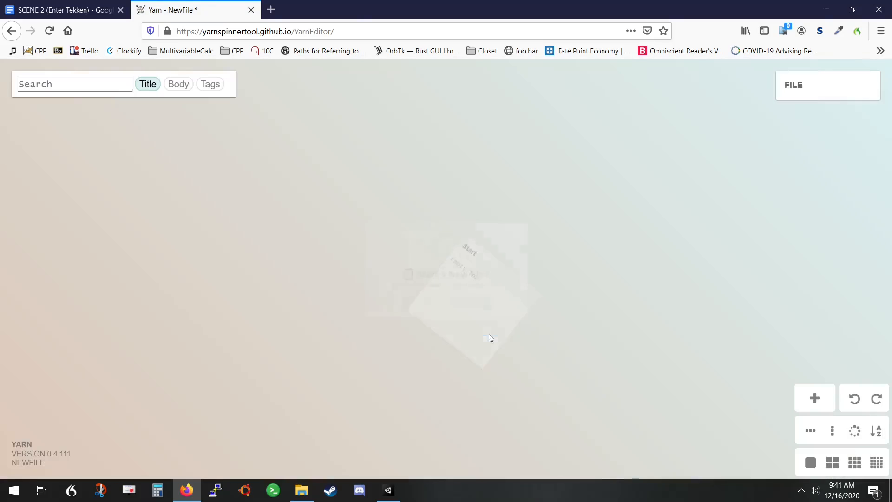
drag(442, 300, 368, 149)
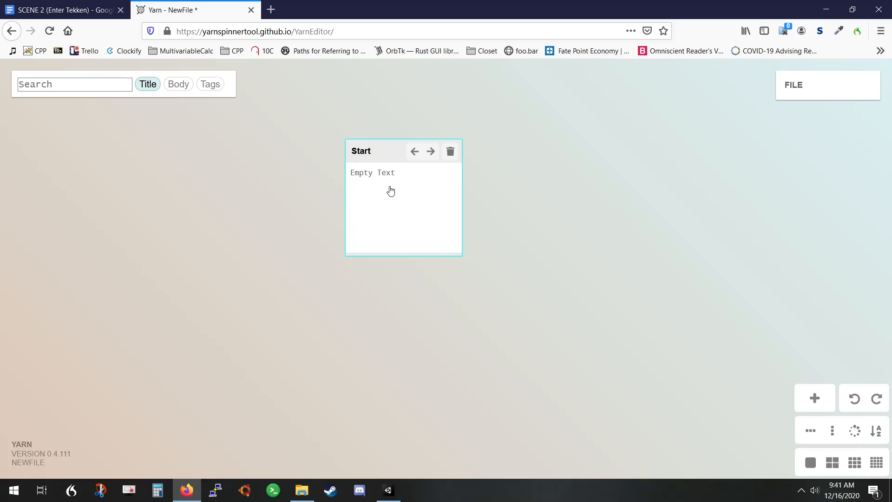
Replace the Start node's placeholder text with the full script copied from the SCENE 2 (Enter Tekken) Google Docs document
double_click(383, 198)
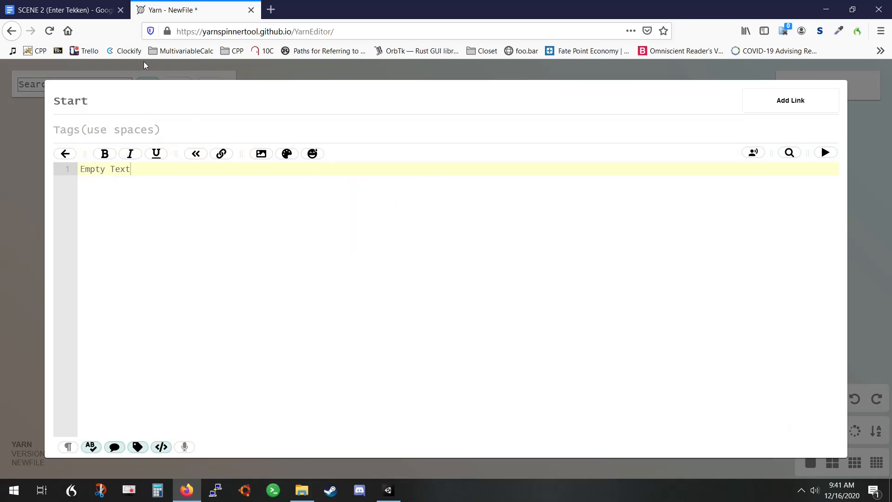
click(55, 11)
click(347, 210)
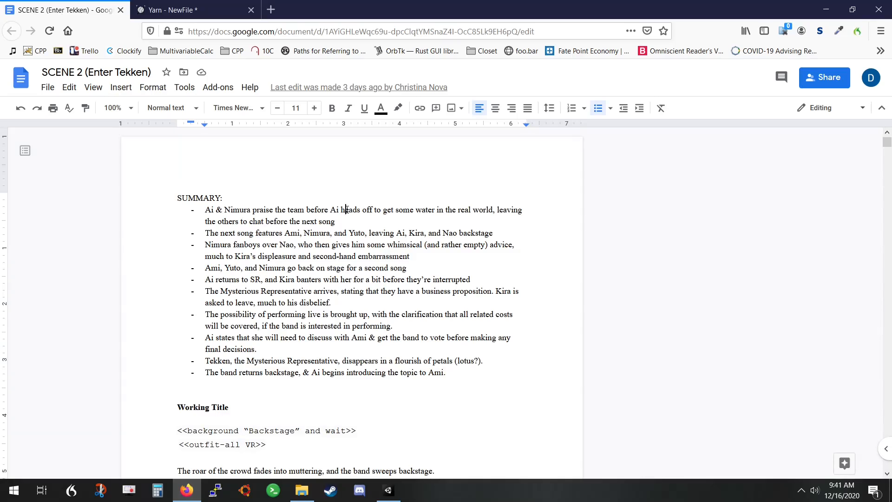
key(ctrl+a)
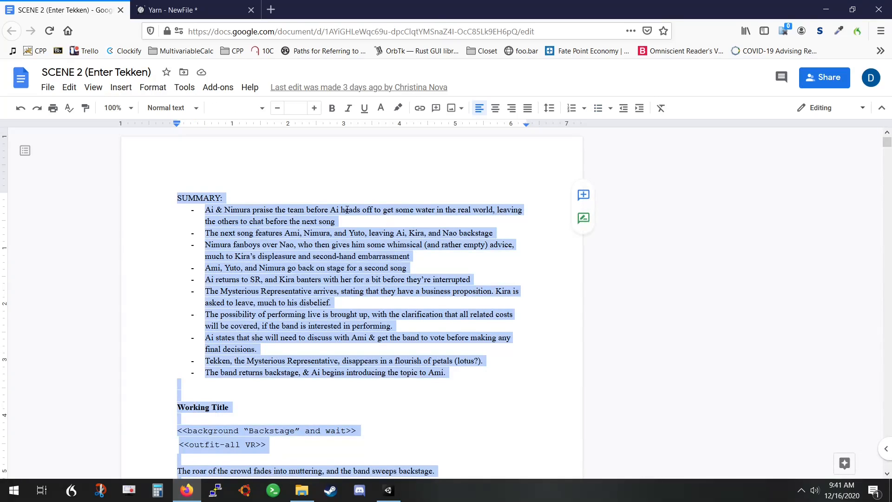
click(183, 9)
key(ctrl+a)
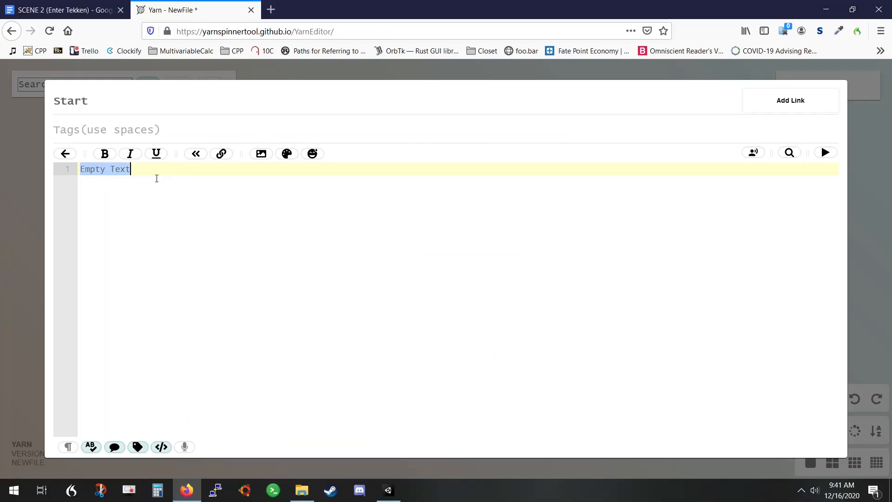
key(ctrl+v)
Delete the SUMMARY section and the blank lines following it from the beginning of the node's text
scroll(217, 240, up, 10)
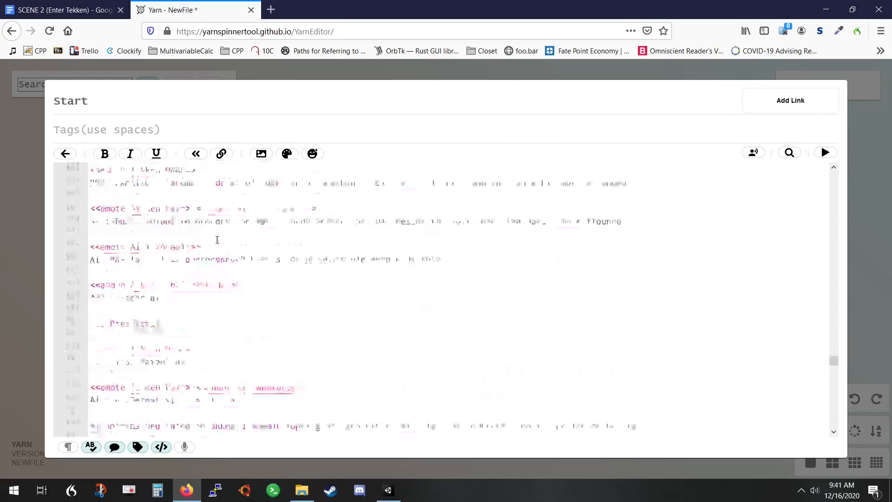
scroll(217, 240, up, 10)
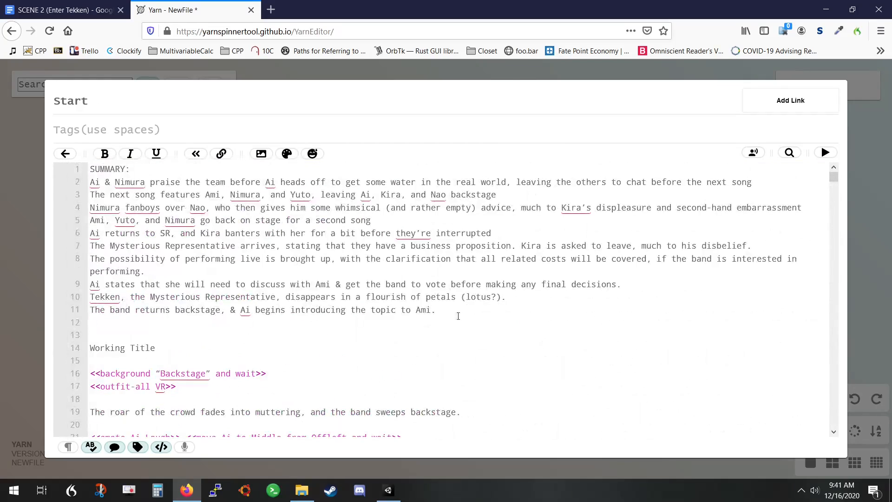
drag(441, 322, 47, 160)
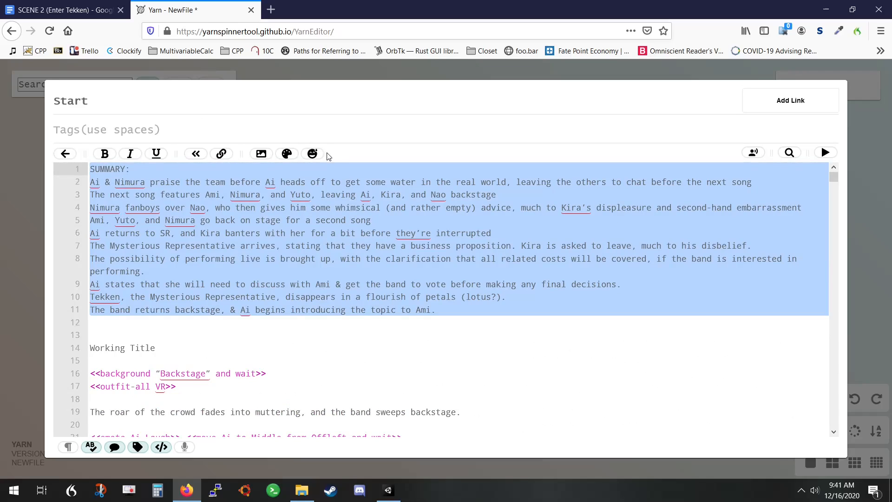
key(BackSpace)
key(Delete)
key(Delete)
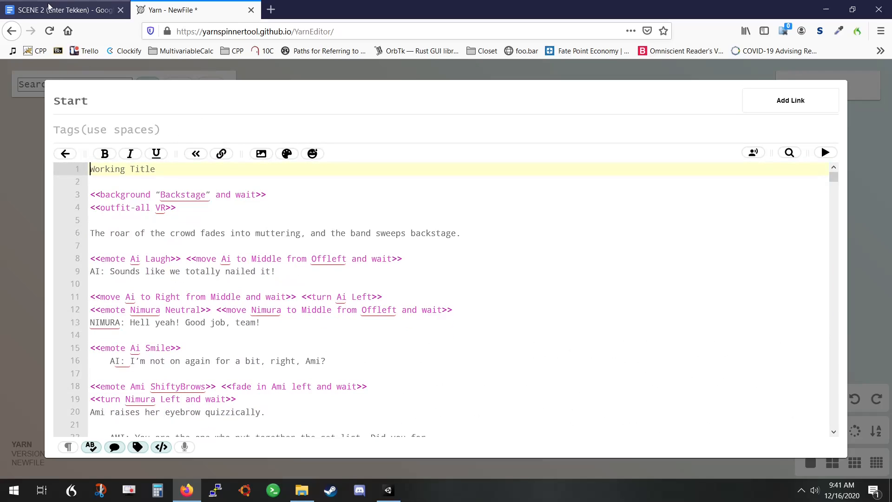
Remove the "Working Title" line and the blank line after it so the script starts with the background command
click(63, 7)
click(185, 10)
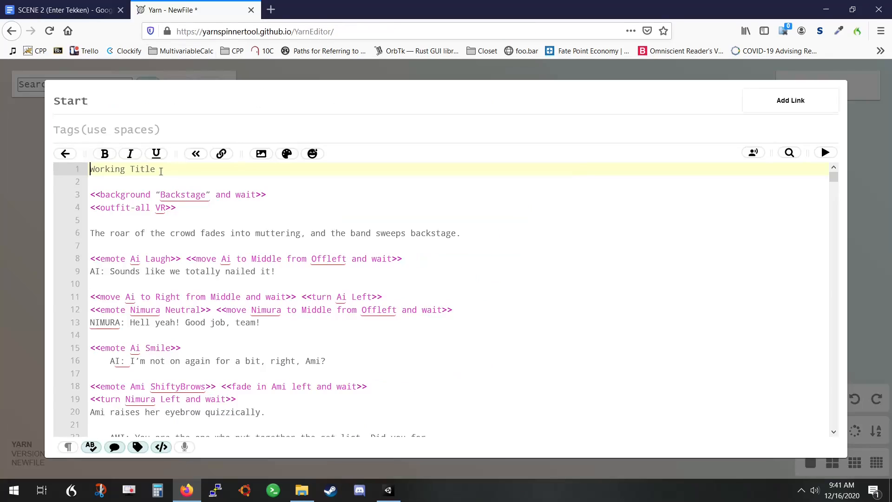
click(118, 100)
double_click(70, 109)
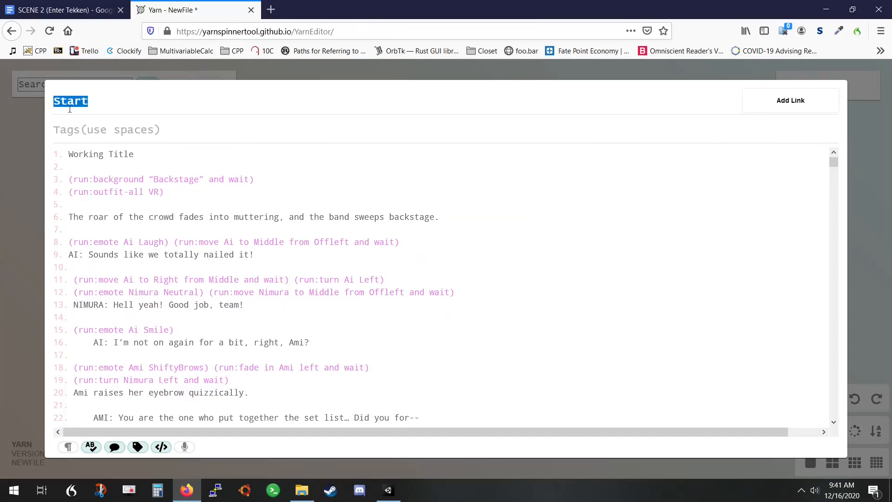
click(158, 163)
drag(106, 169, 57, 161)
key(Delete)
key(Delete)
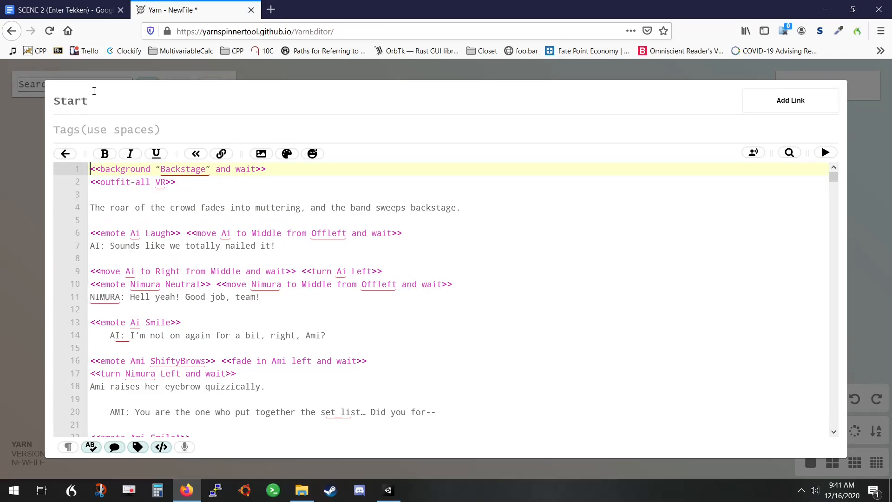
Rename the Start node as Scene2 and close the node editor
click(93, 96)
double_click(97, 98)
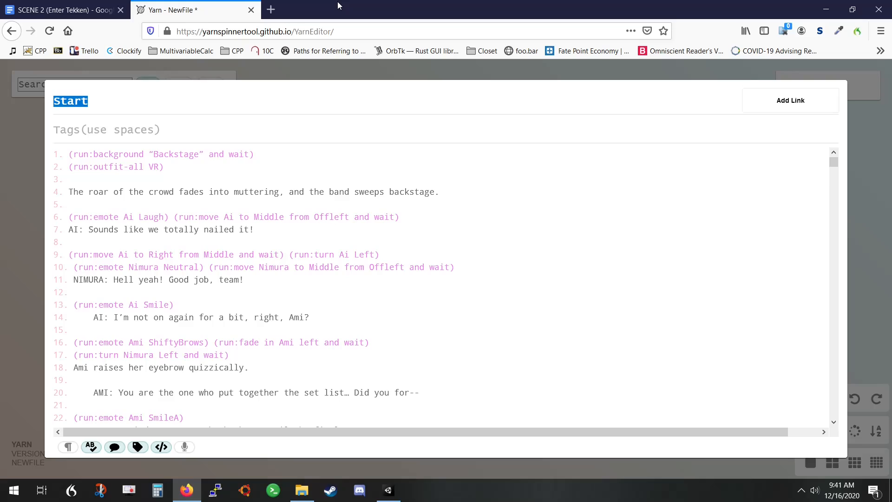
text(Scenc)
key(BackSpace)
text(e2)
click(20, 263)
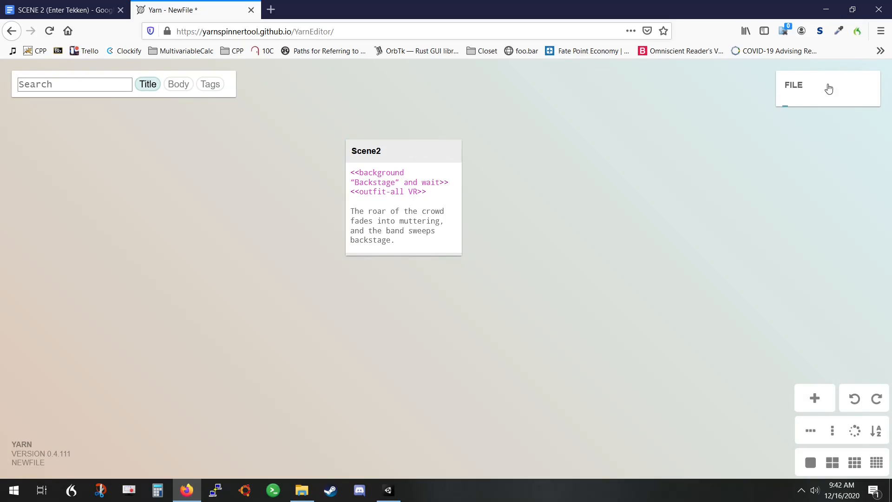
Export the file in Yarn format and choose to save it to disk
mouse_move(827, 88)
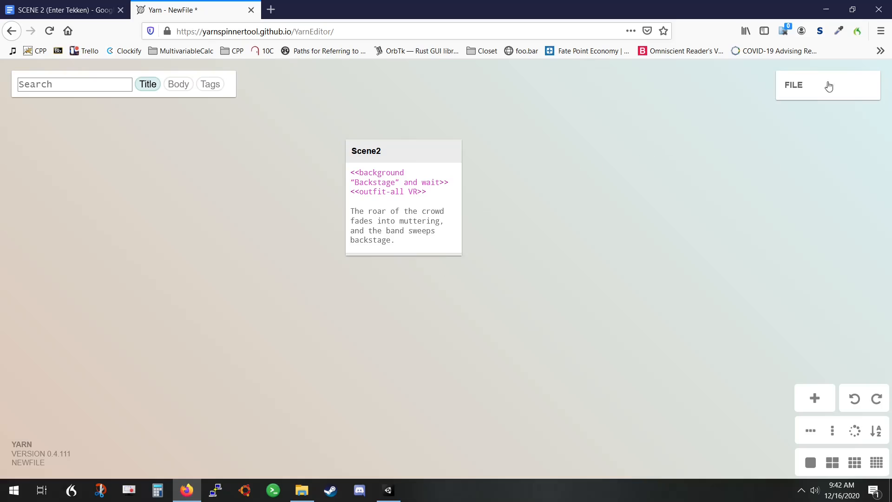
mouse_move(870, 95)
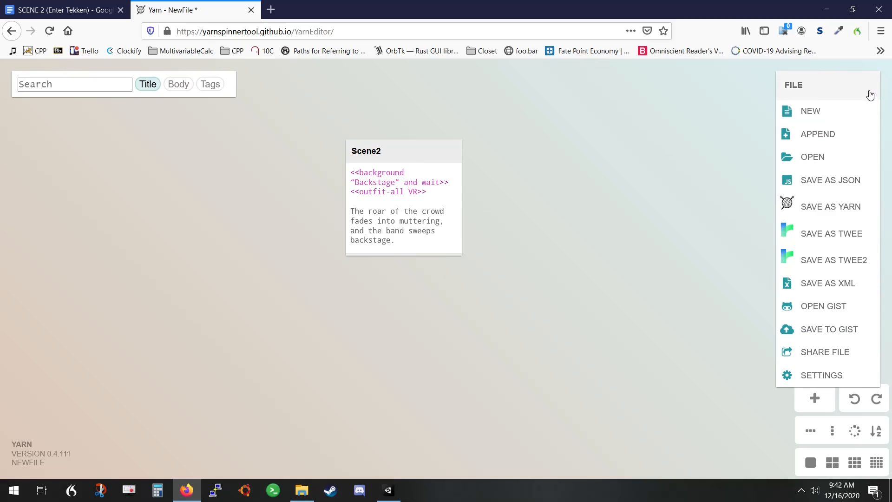
click(843, 215)
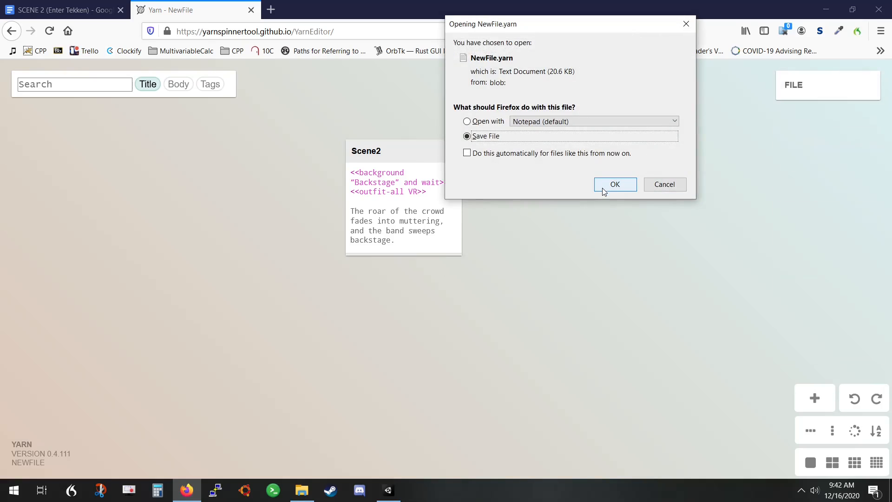
click(603, 192)
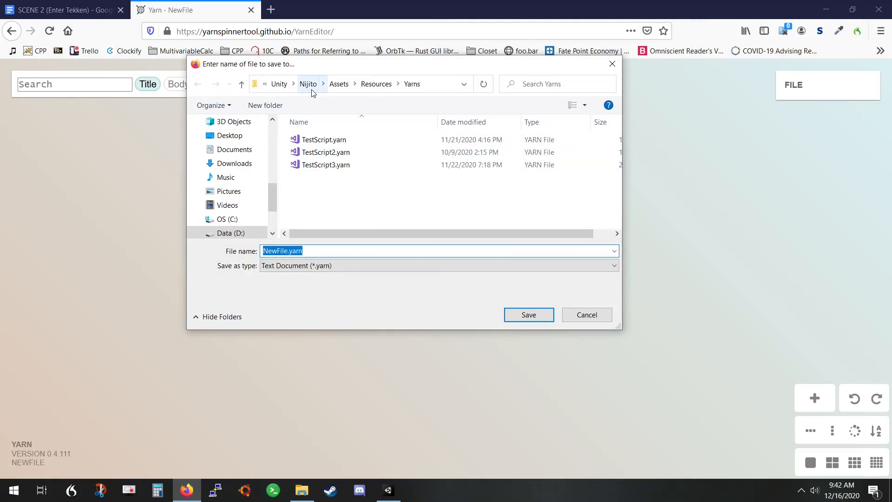
Set the save location to GameProjects/tmp/Nijito/Assets/Resources/Yarns on the Data (D:) drive
click(280, 87)
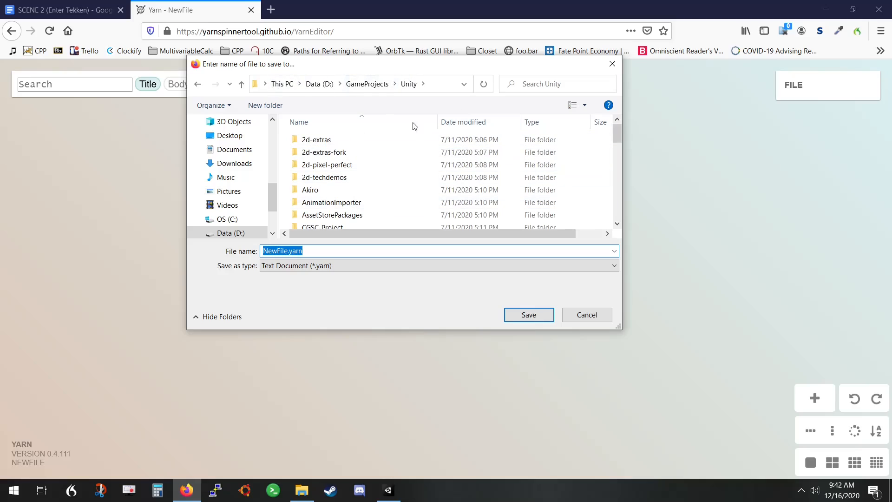
click(366, 88)
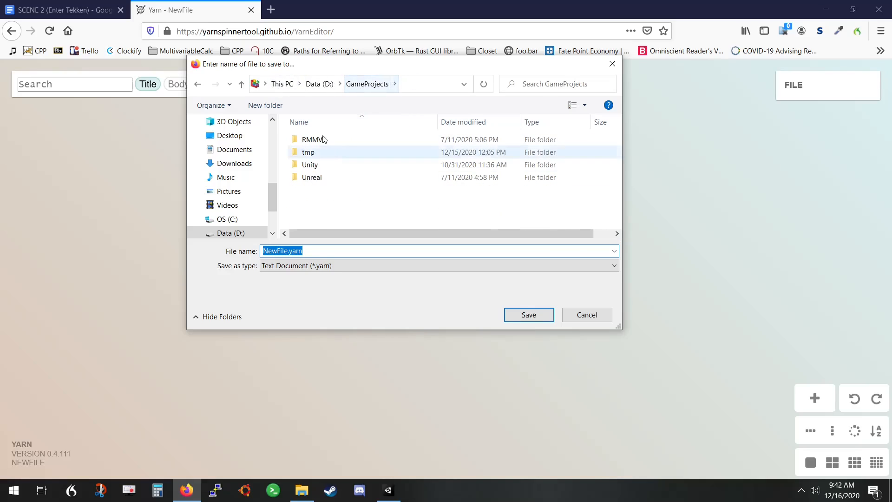
double_click(304, 157)
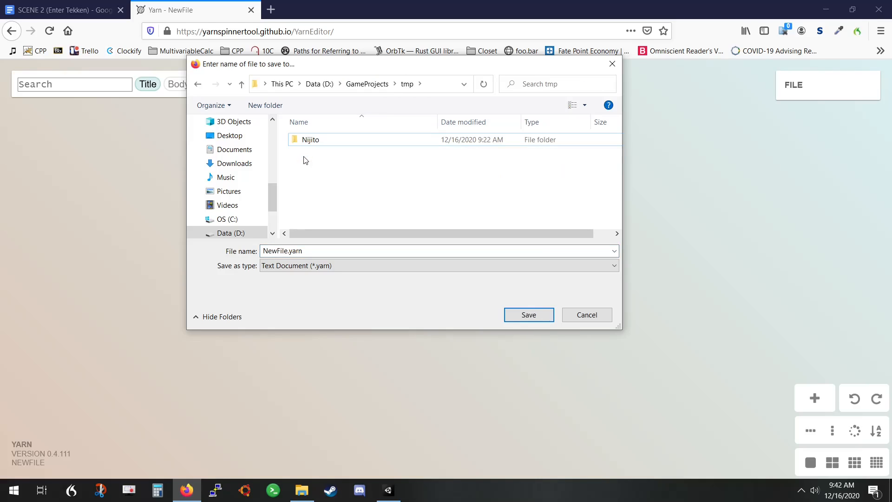
double_click(306, 140)
scroll(365, 141, down, 1)
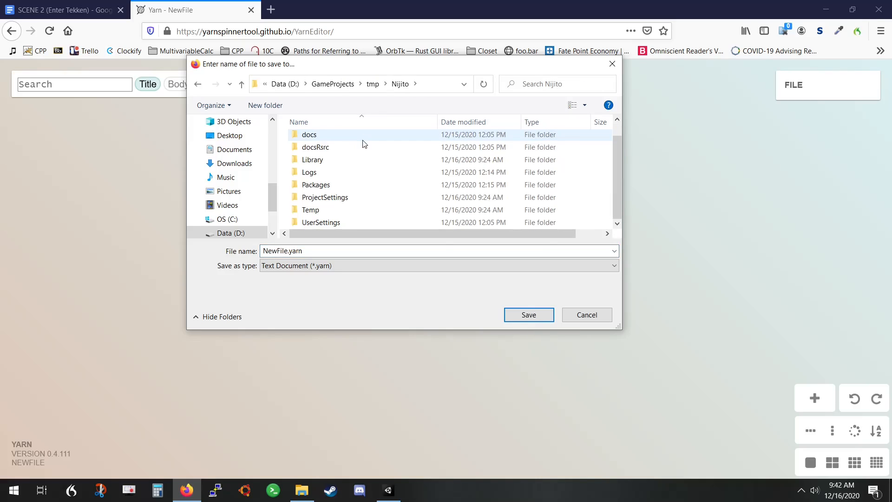
scroll(337, 179, up, 1)
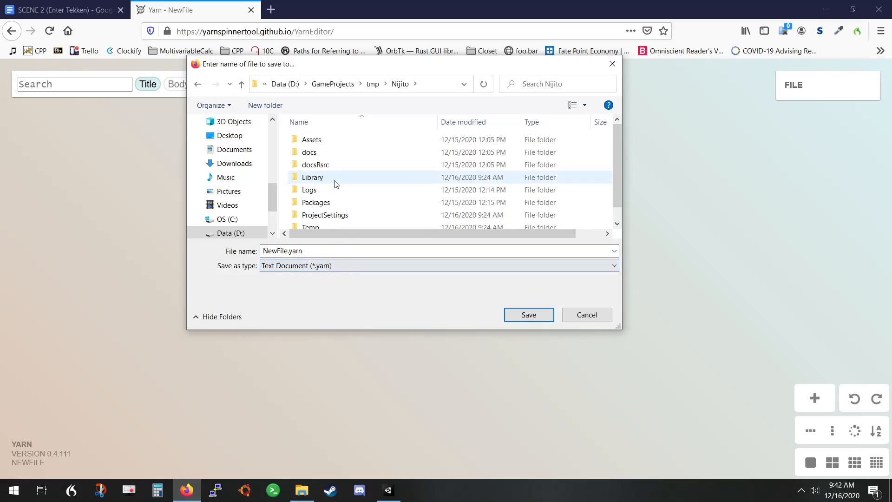
click(318, 144)
double_click(318, 142)
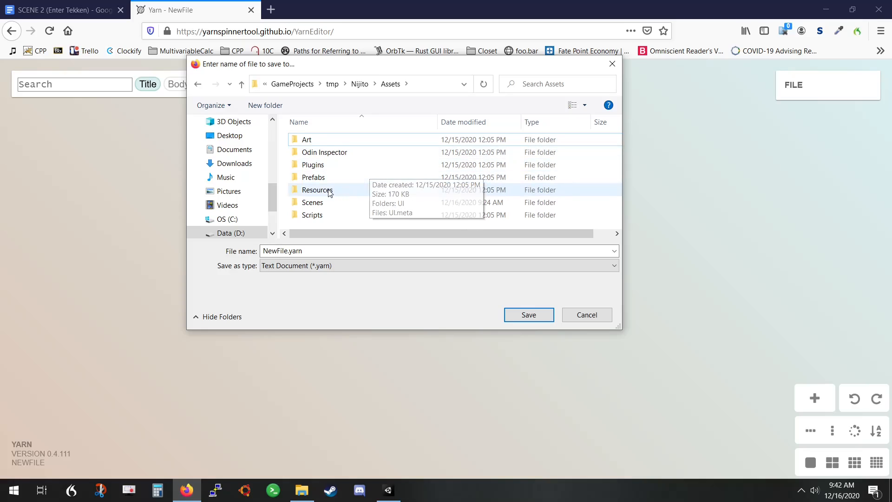
double_click(314, 191)
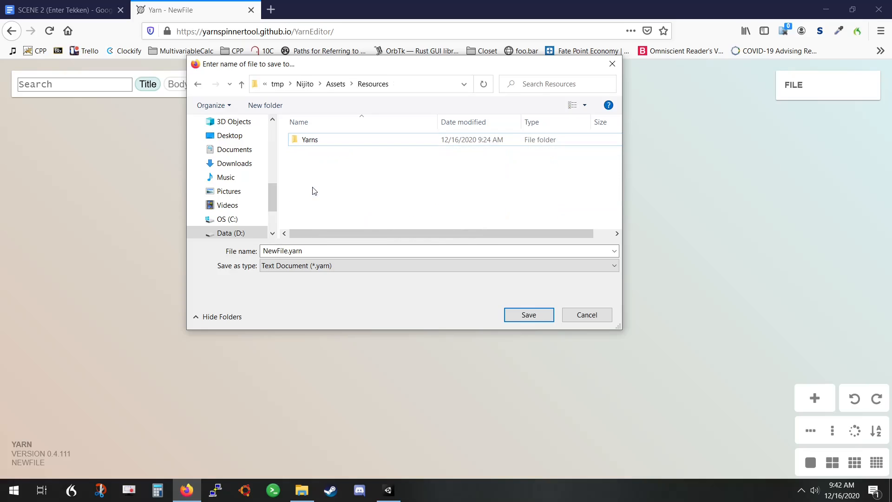
double_click(310, 139)
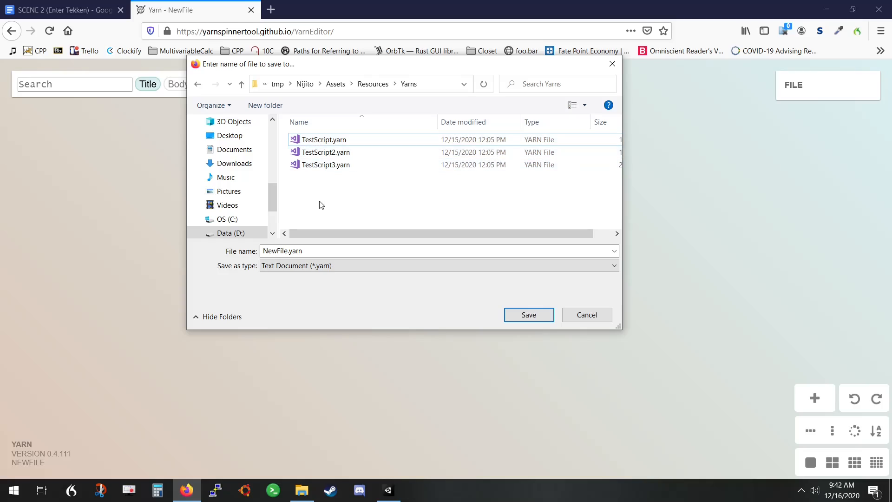
Name the exported file Scene2.yarn and save it in the Yarns folder
click(292, 255)
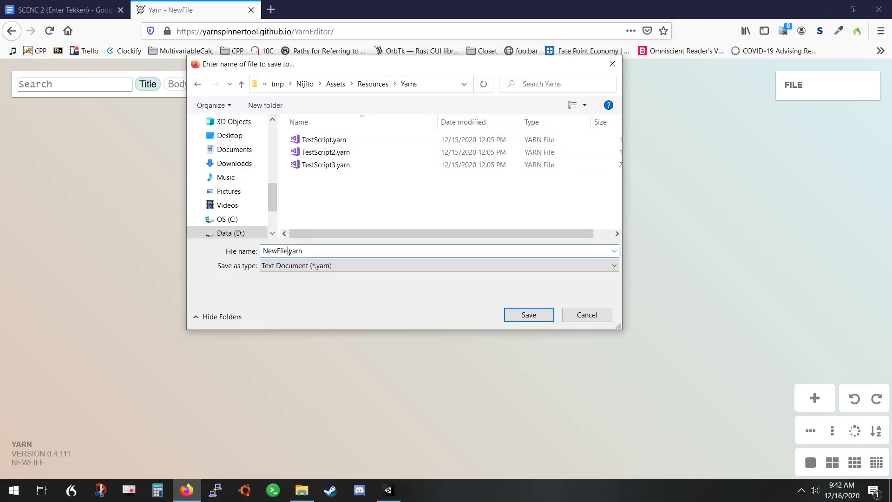
drag(289, 251, 261, 254)
text(Scene2)
key(Return)
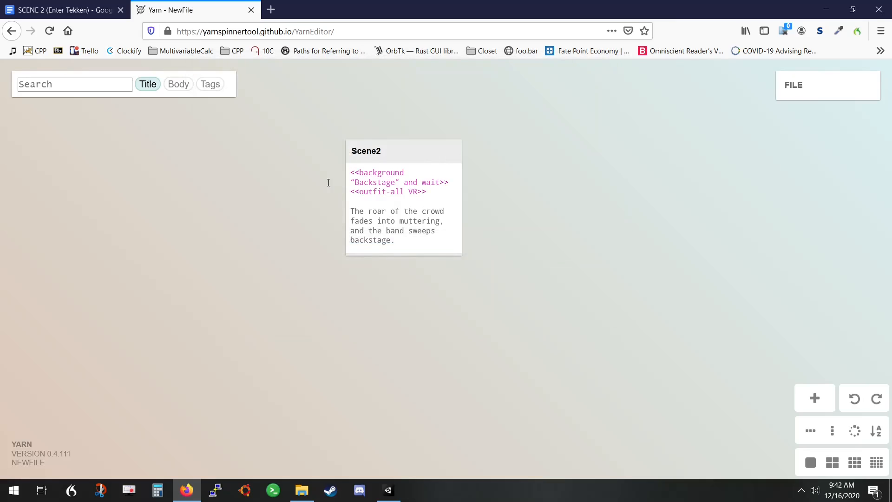
Review the Scene2 node's script, close it, and check the Yarns folder in File Explorer for the saved file
double_click(387, 247)
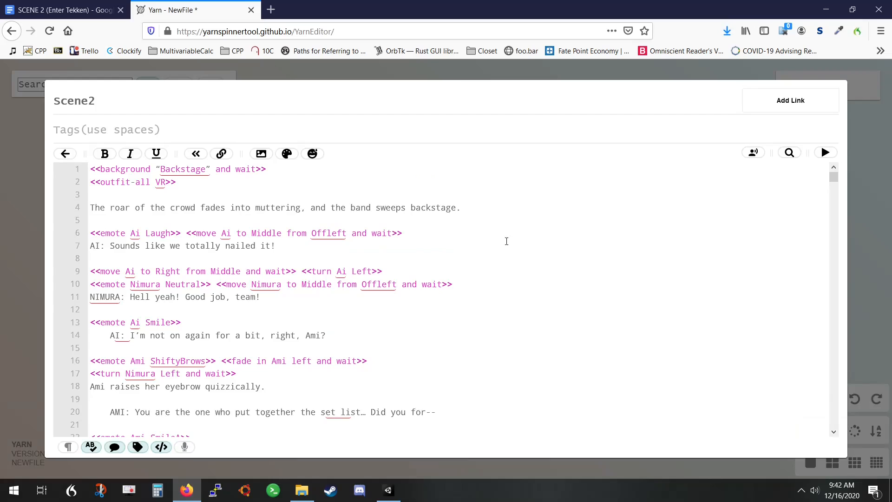
click(867, 219)
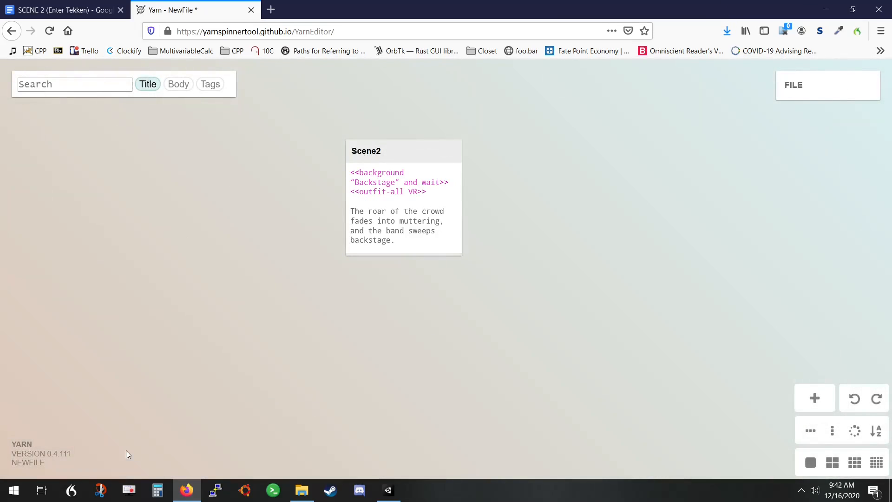
click(307, 487)
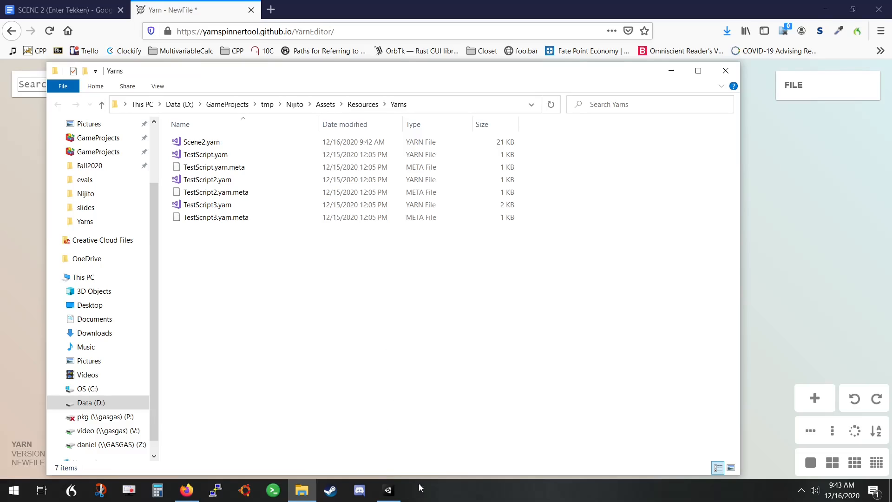
Switch to the Unity project and locate the AssetTesting scene in the Assets/Scenes folder
click(394, 490)
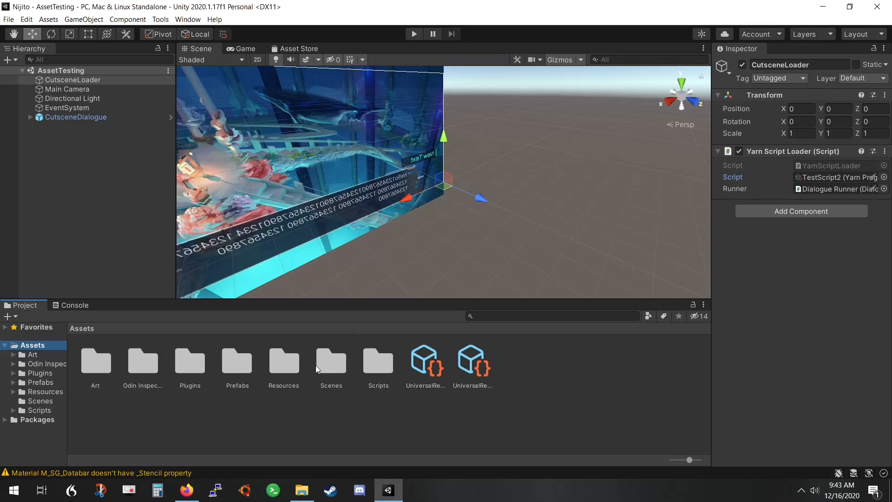
click(328, 366)
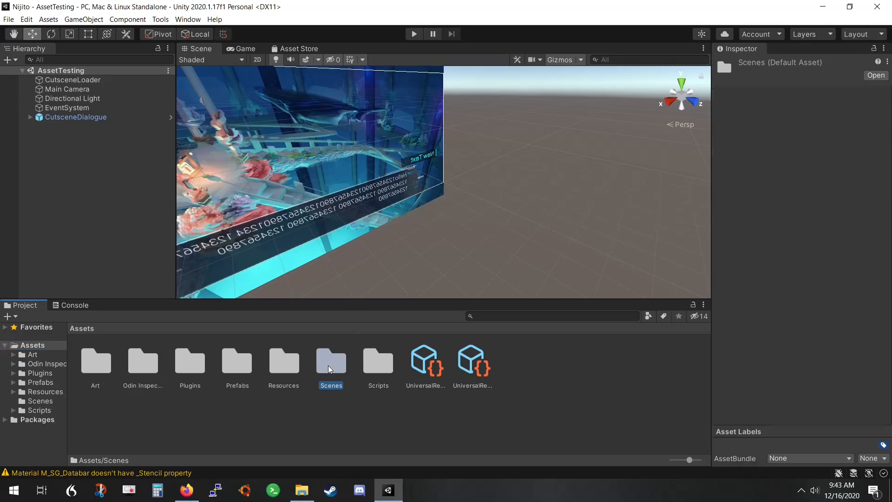
click(36, 402)
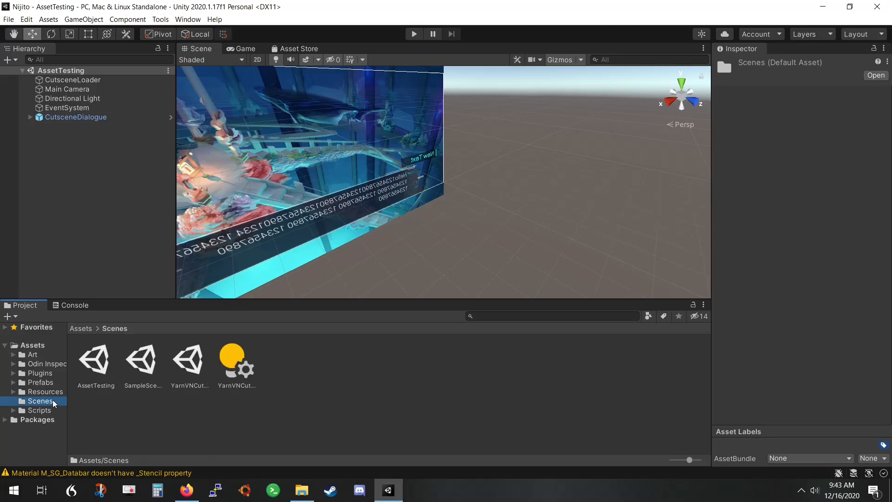
click(102, 358)
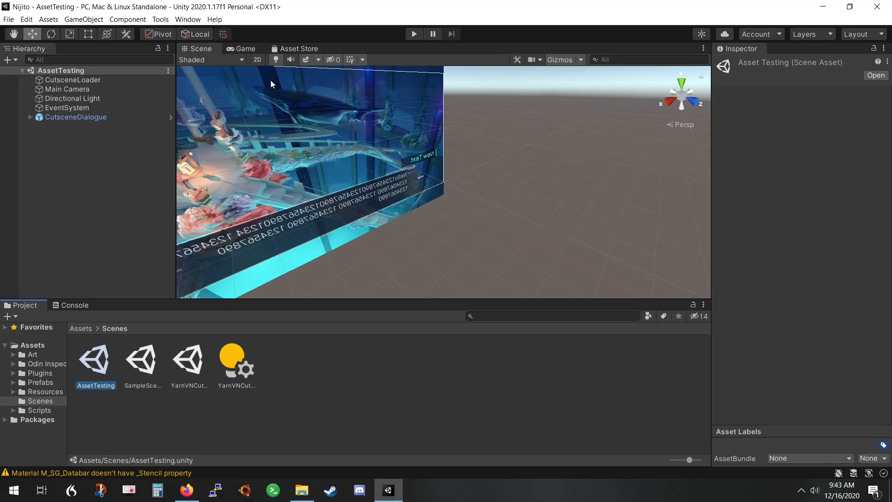
Assign the Scene2 Yarn program as the Script of CutsceneLoader's Yarn Script Loader component
click(73, 81)
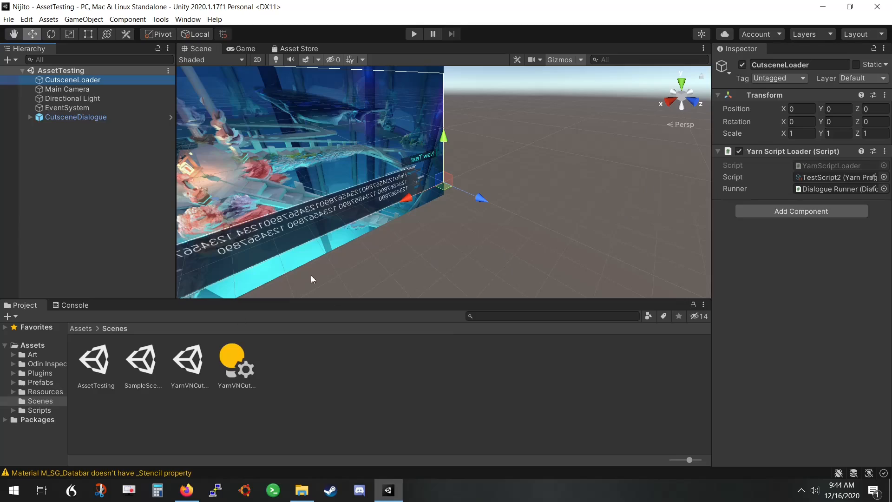
click(884, 178)
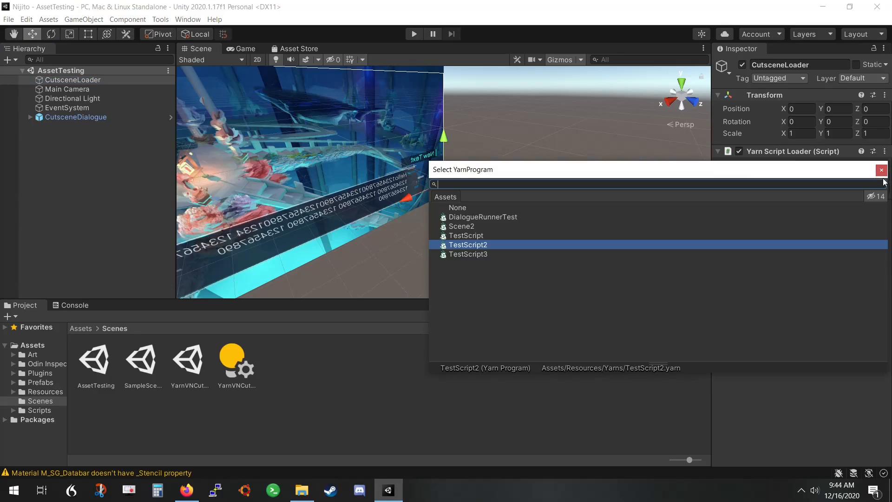
drag(681, 169, 573, 171)
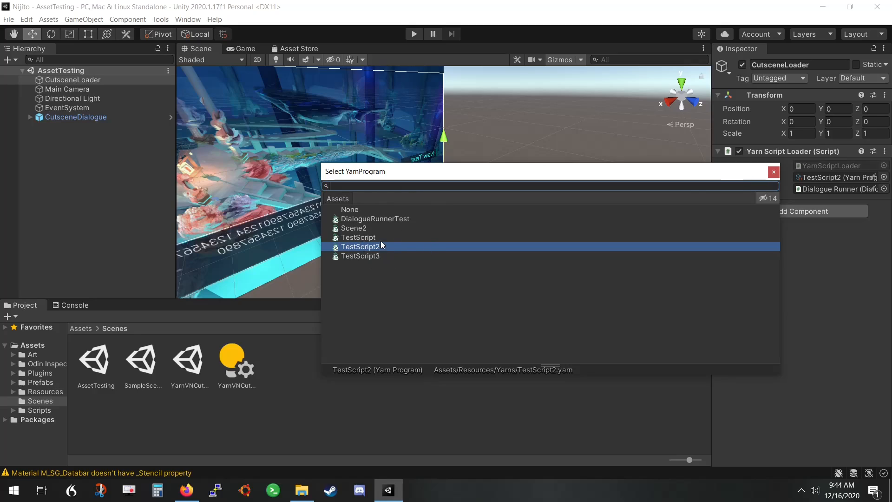
click(356, 230)
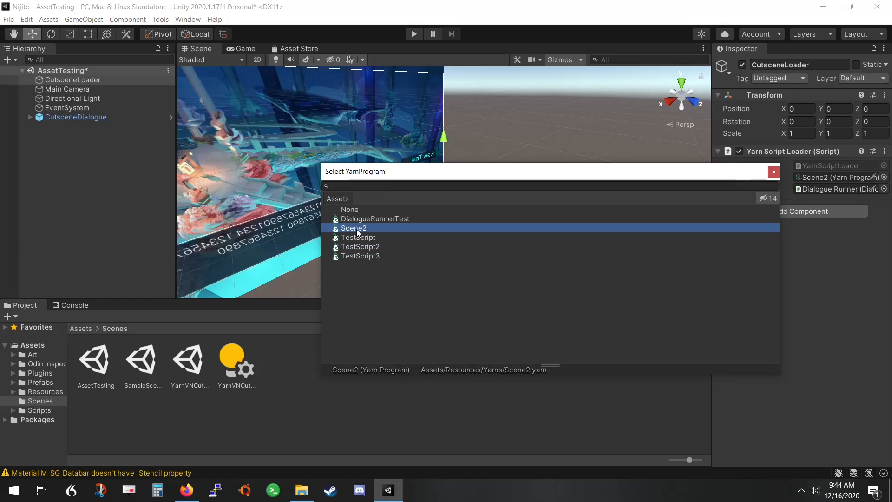
double_click(350, 227)
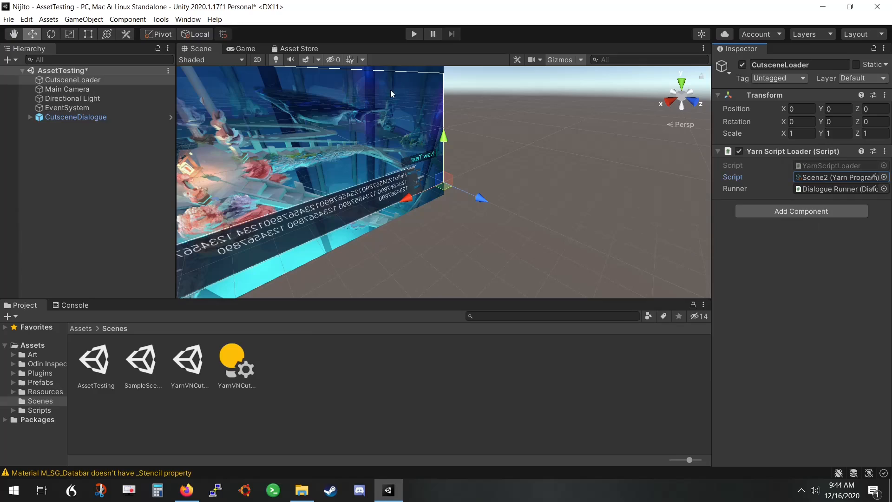
Run the scene in play mode, advance through the opening Scene2 dialogue lines, and stop playback
click(411, 34)
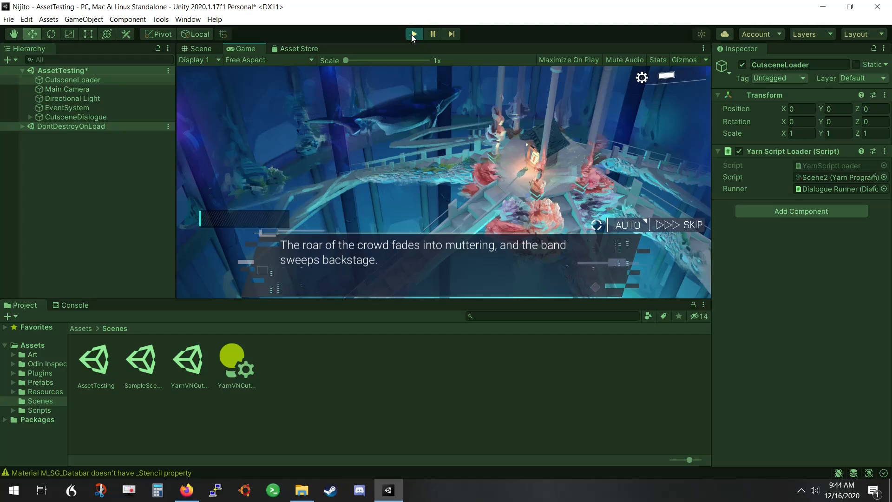
click(442, 258)
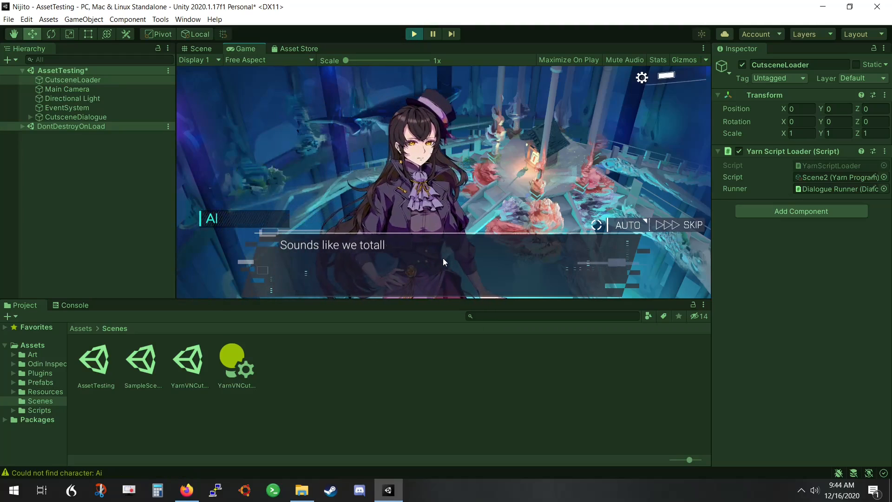
click(443, 258)
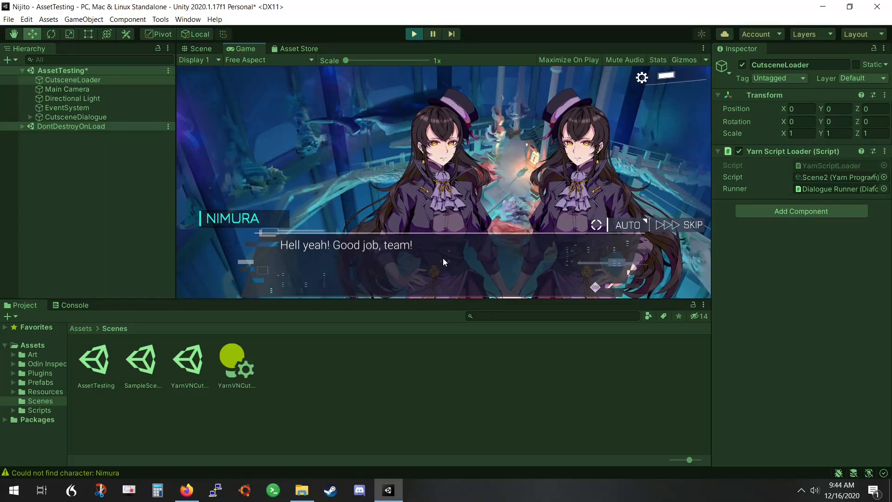
click(443, 259)
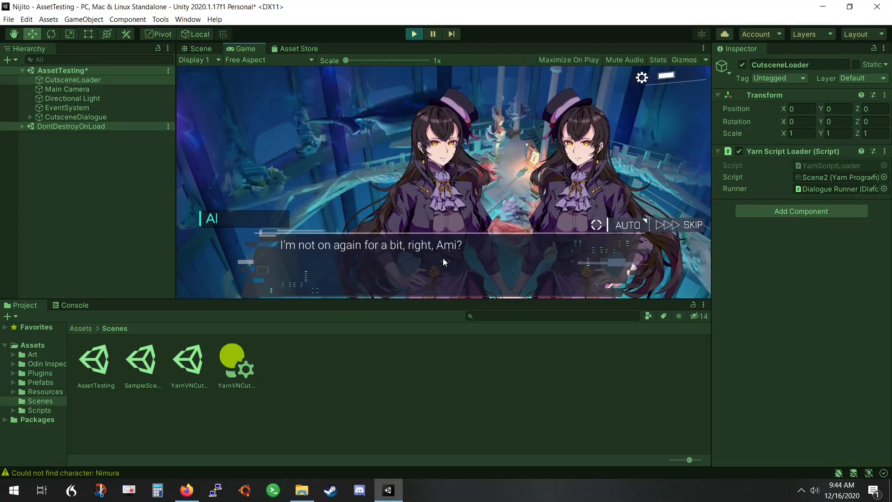
click(442, 258)
click(443, 258)
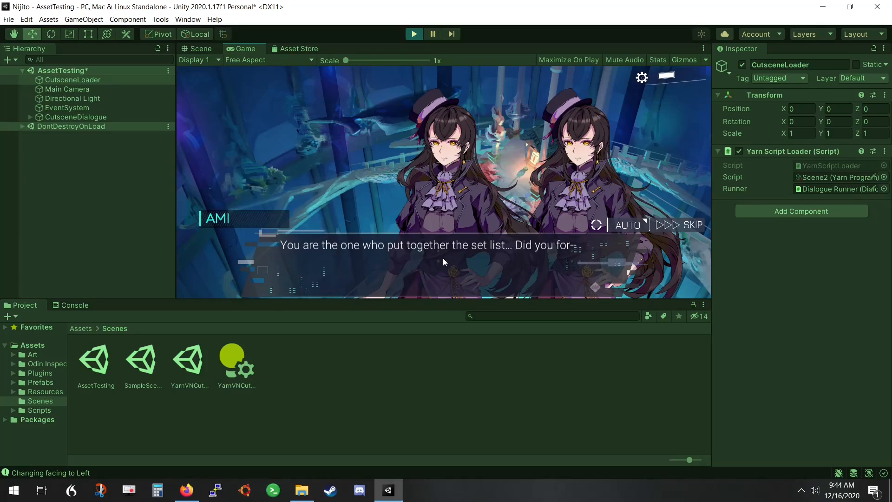
click(442, 258)
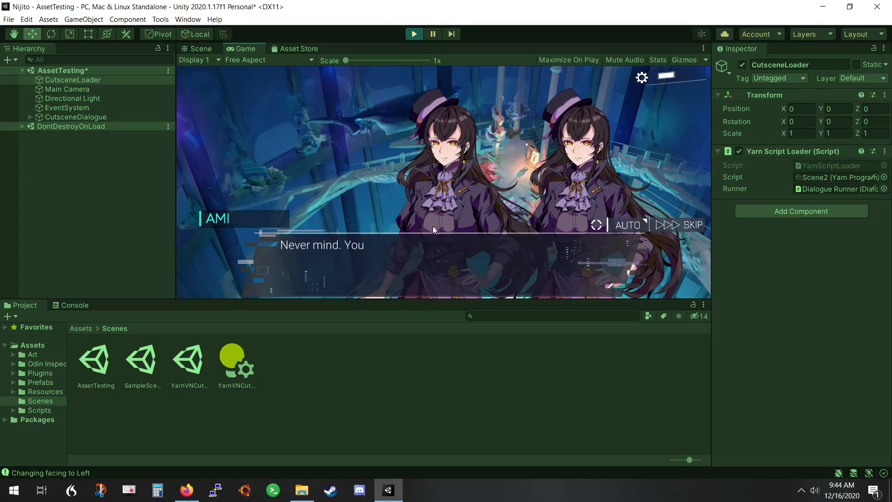
click(412, 35)
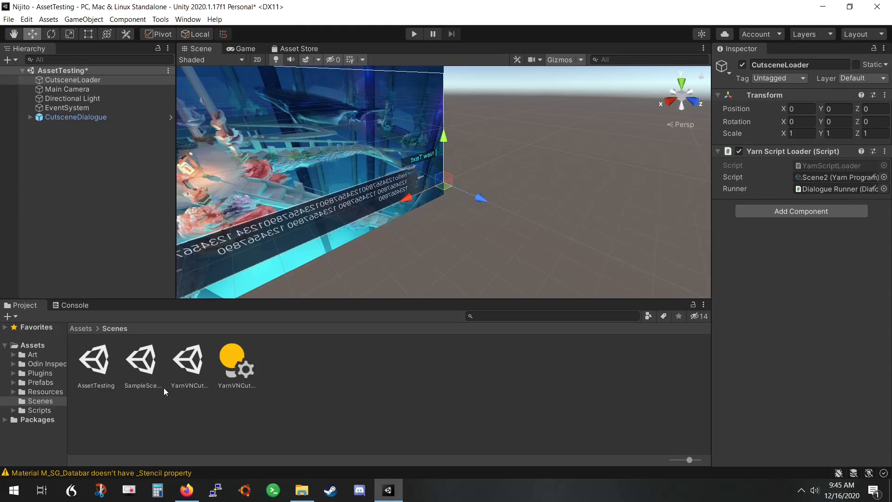
Assign TestScript2 from the Resources/Yarns folder as CutsceneLoader's Yarn script, and briefly play the scene to test it
click(884, 178)
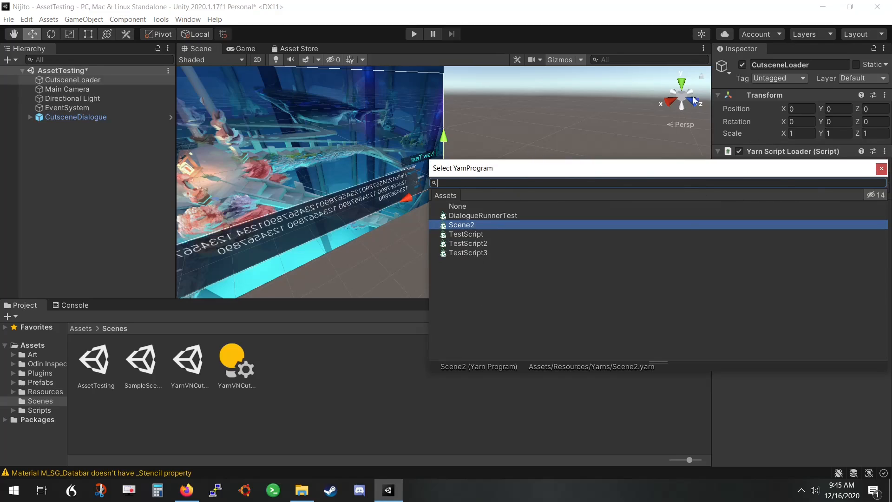
click(881, 168)
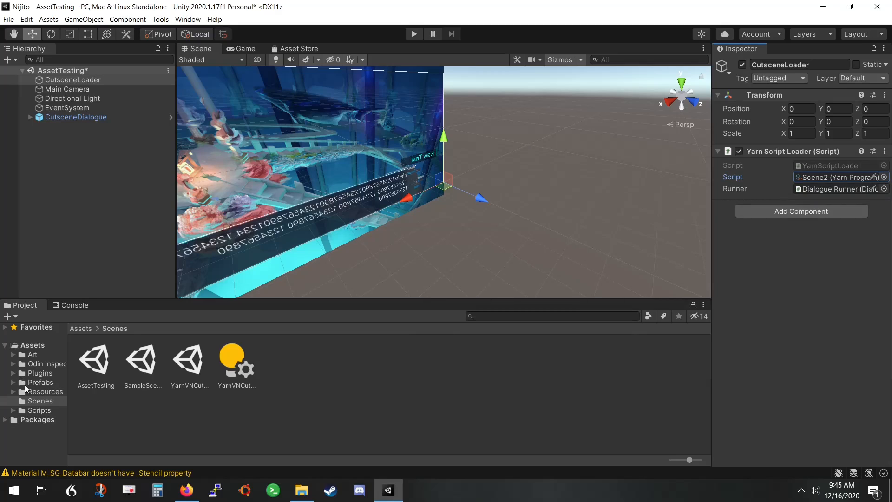
click(26, 390)
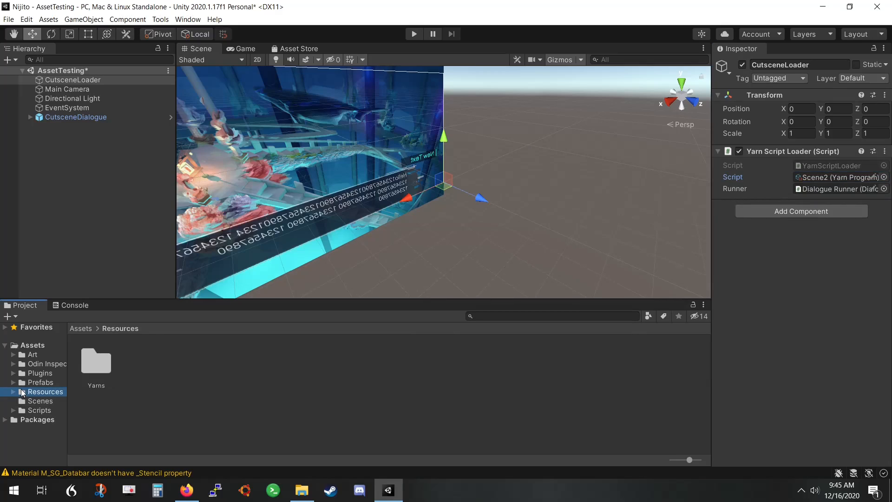
double_click(86, 371)
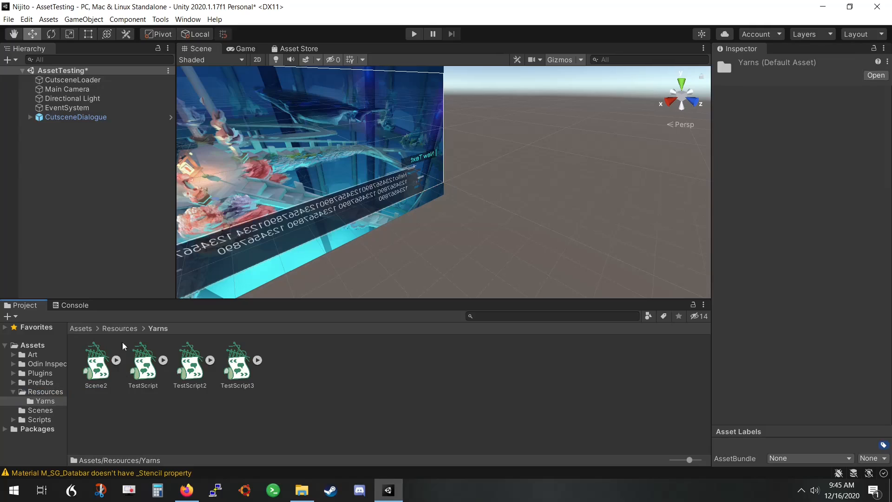
click(91, 81)
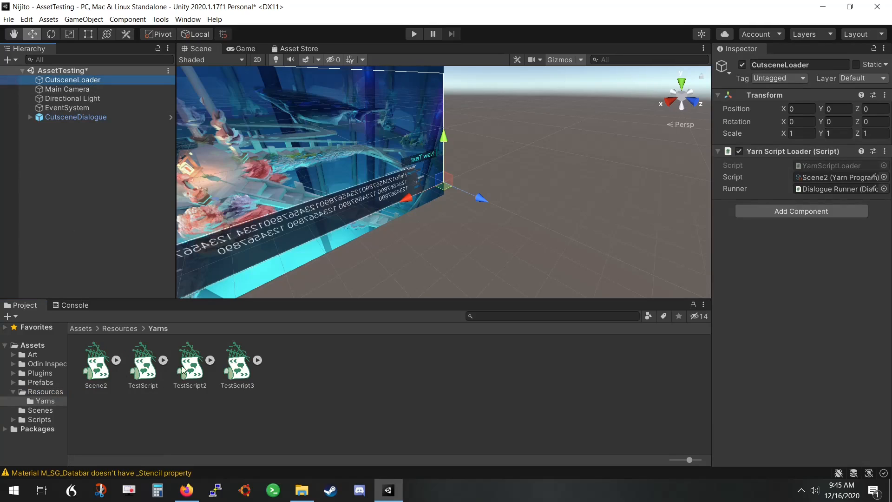
drag(192, 370, 816, 179)
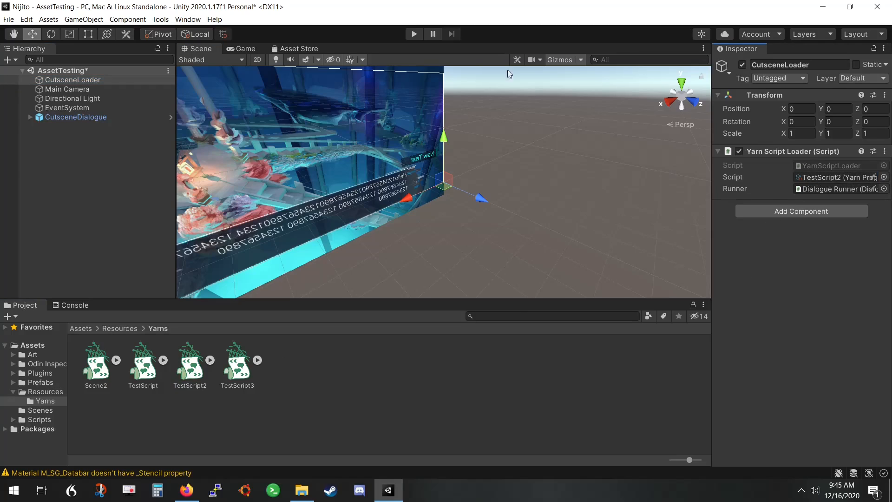
click(414, 34)
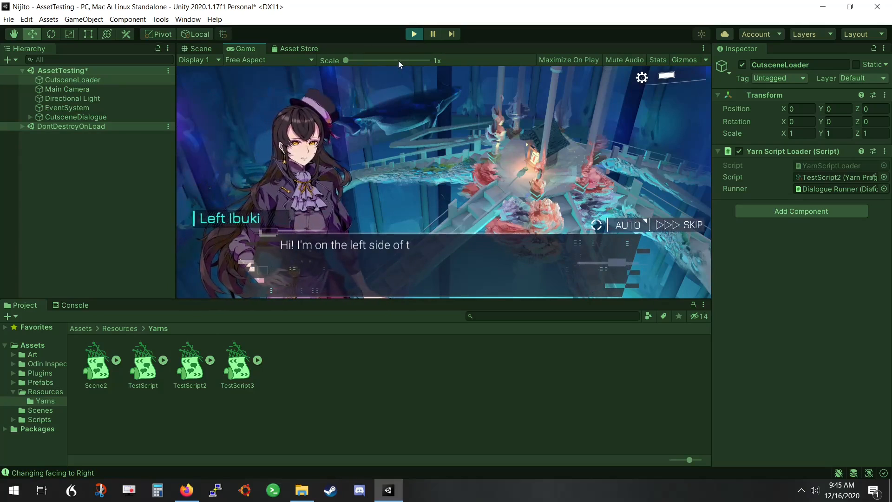
click(415, 34)
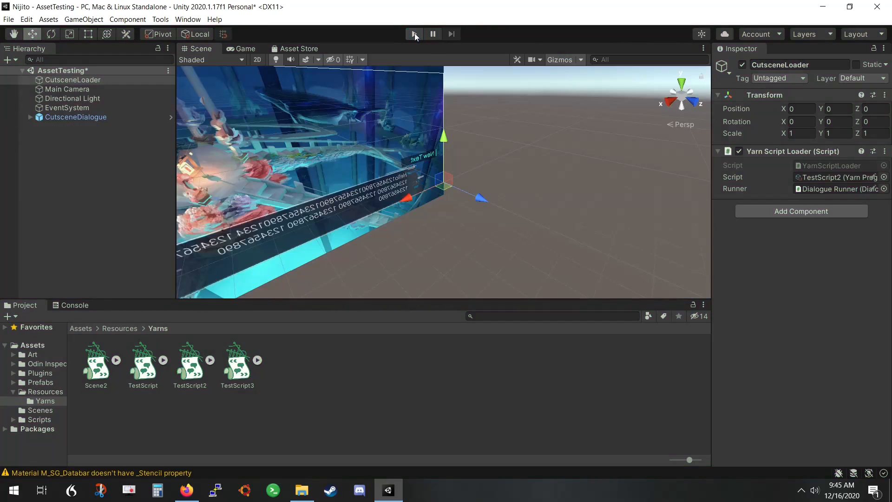